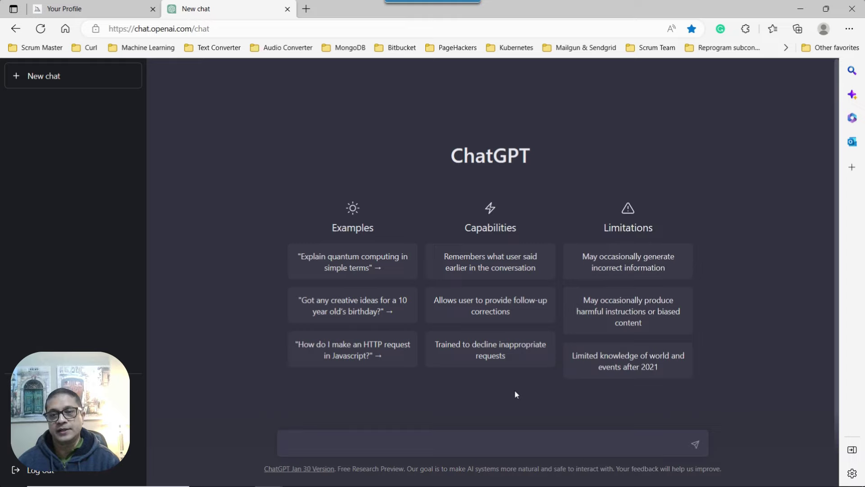
- Ask ChatGPT for 10 ideas for images of people in their national costumes
type("get")
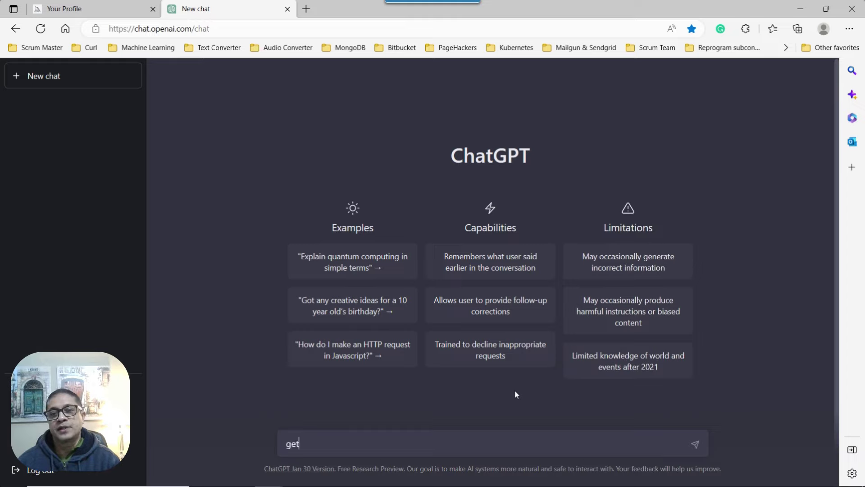
type(" me 10 ideas ")
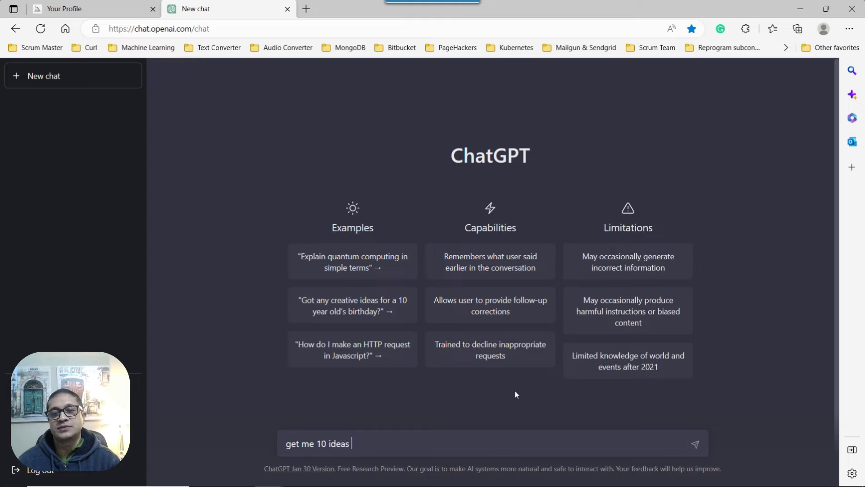
type("for images of ")
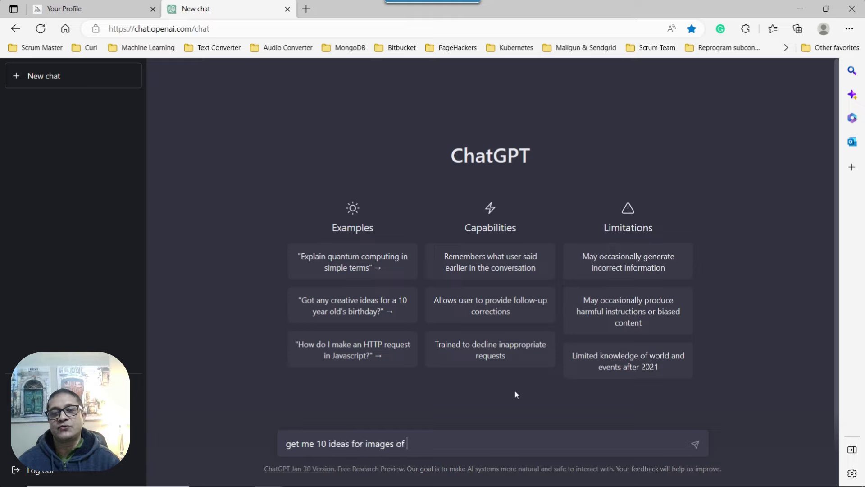
type("people in the")
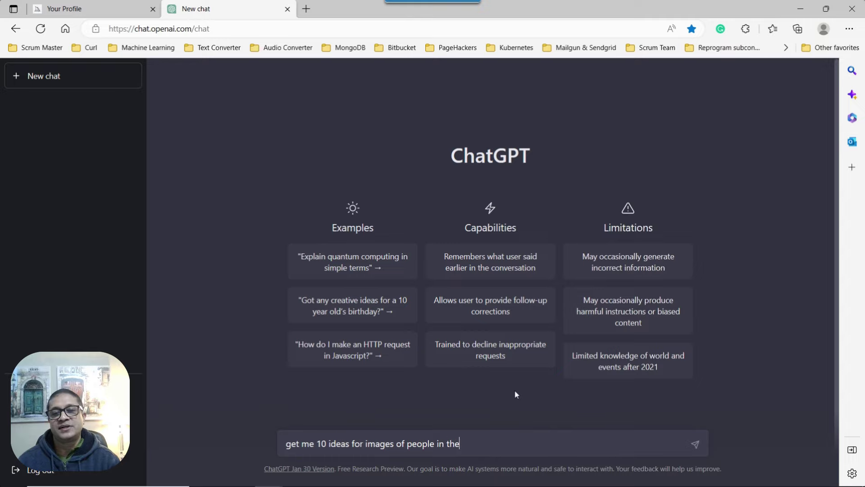
type("ir national ")
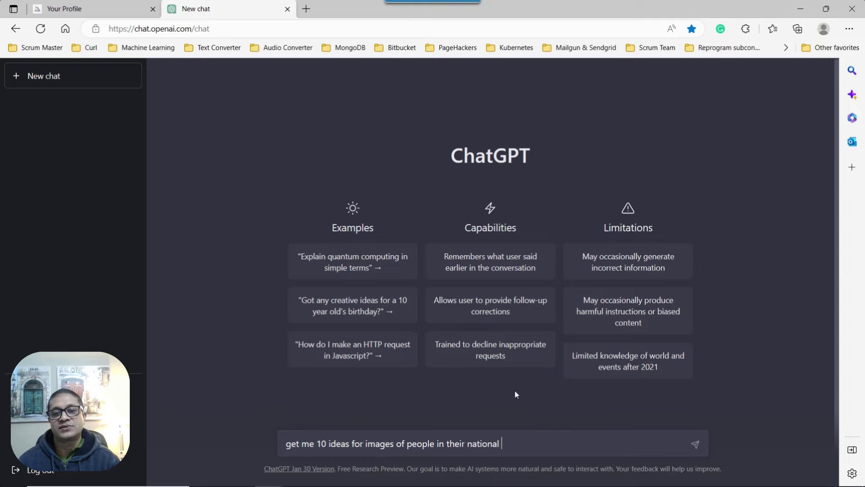
type("costumes")
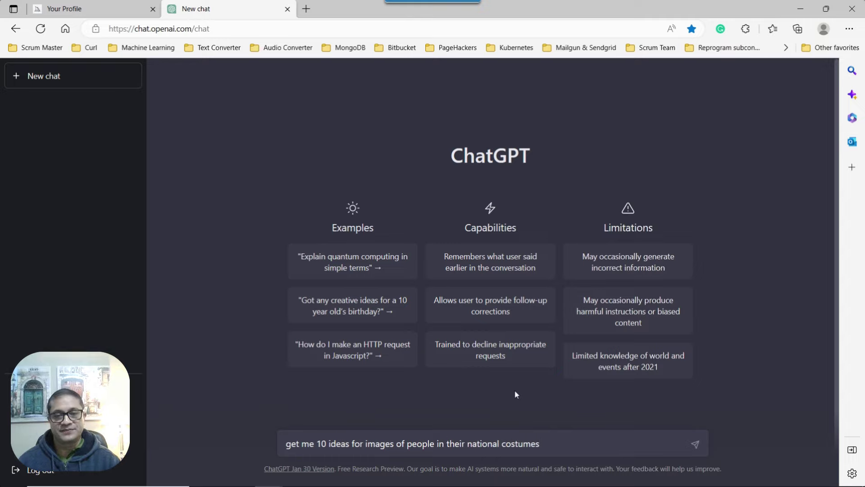
key("Return")
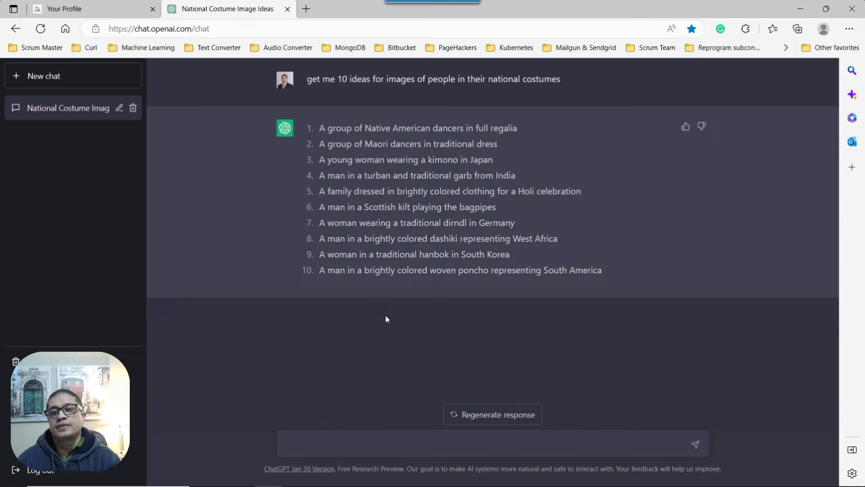
- Ask ChatGPT to write an AI-art prompt for idea 3, the young woman in a kimono in Japan, quoted
type("write me")
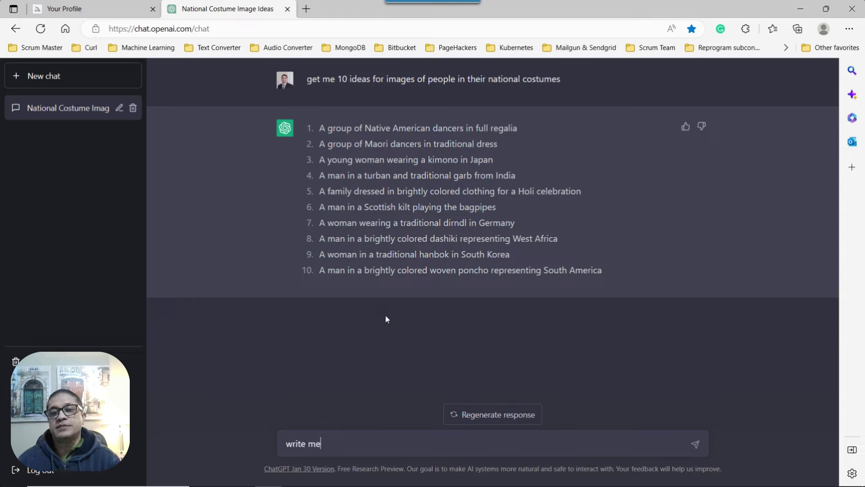
type(" a p")
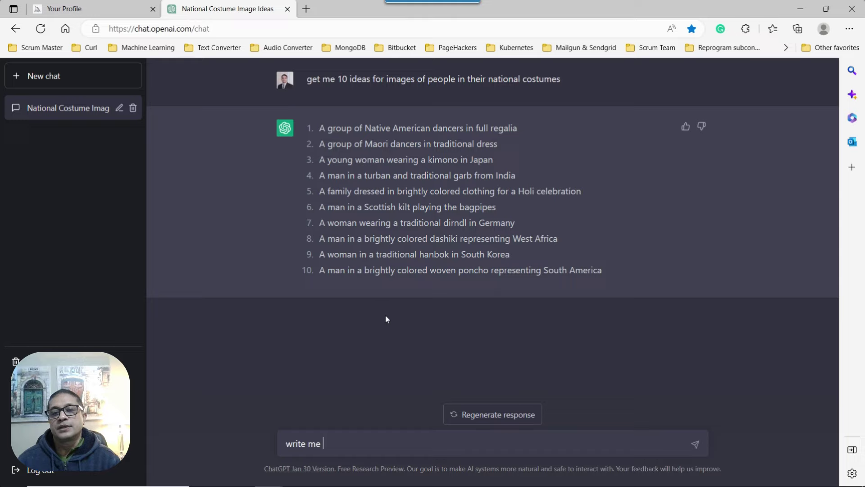
type("rompt to gene")
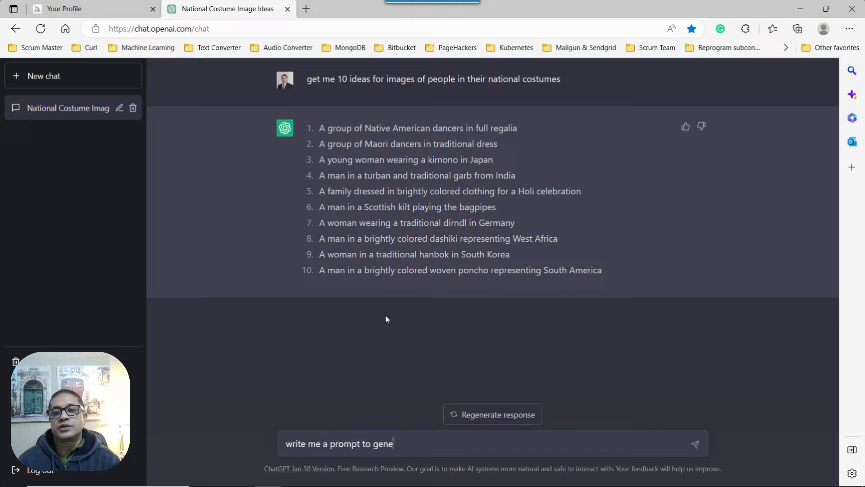
type("rate AI art for")
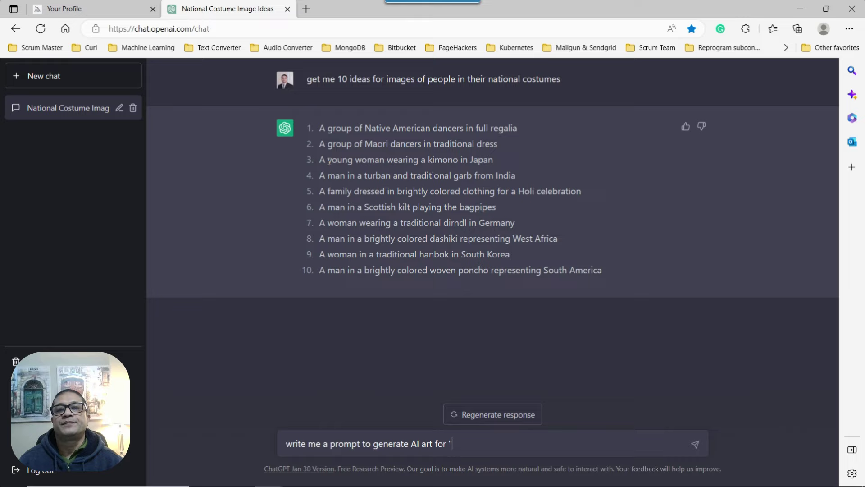
left_click_drag(320, 160, 483, 160)
right_click(483, 160)
left_click(504, 173)
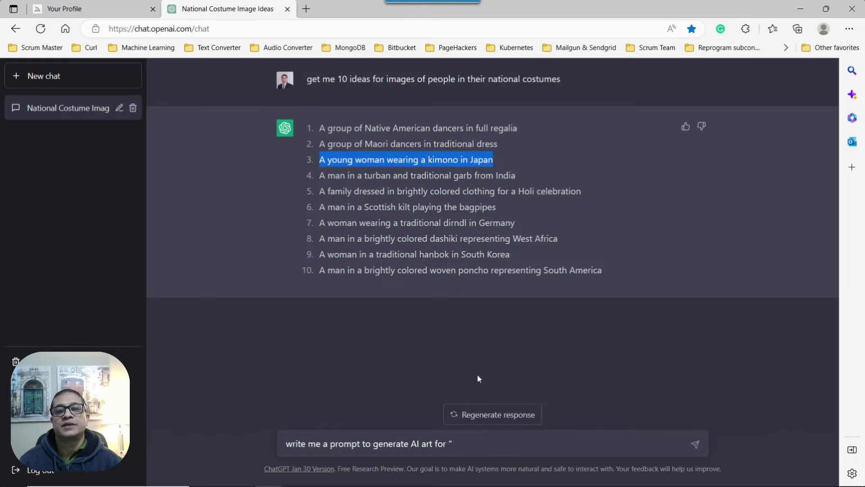
left_click(472, 446)
key("ctrl+v")
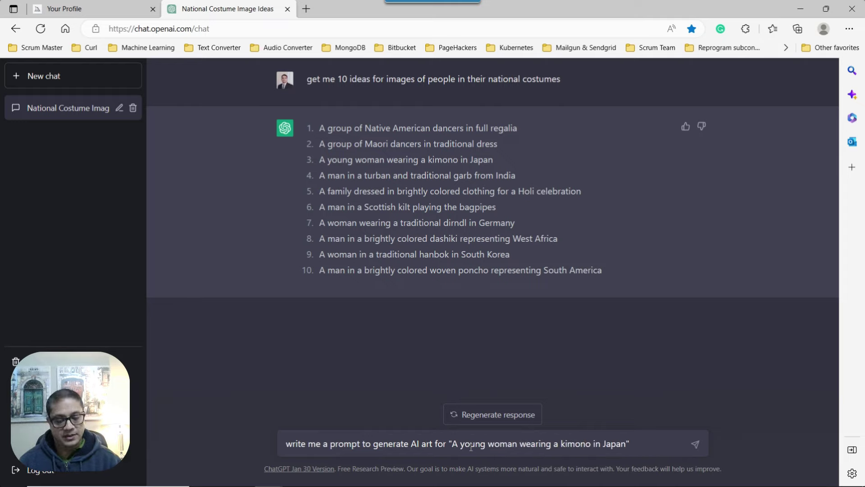
type("\"")
key("Return")
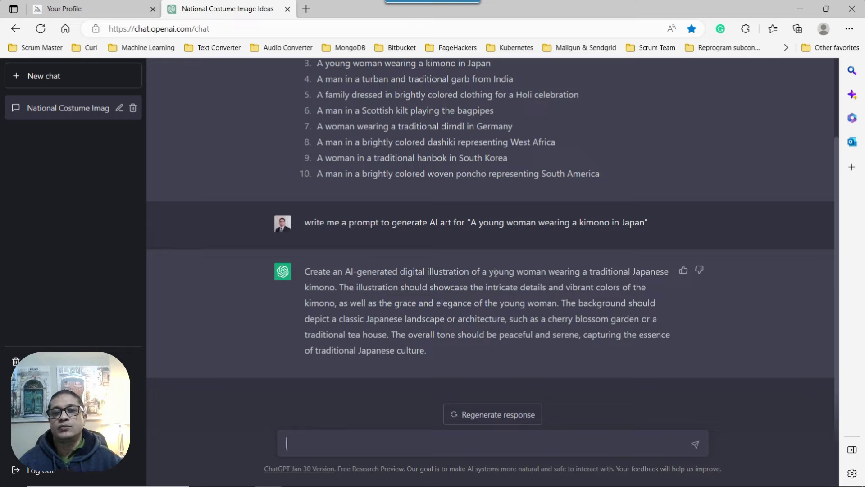
- Copy ChatGPT's full kimono illustration prompt and bring Discord to the front
left_click_drag(306, 271, 428, 351)
right_click(380, 288)
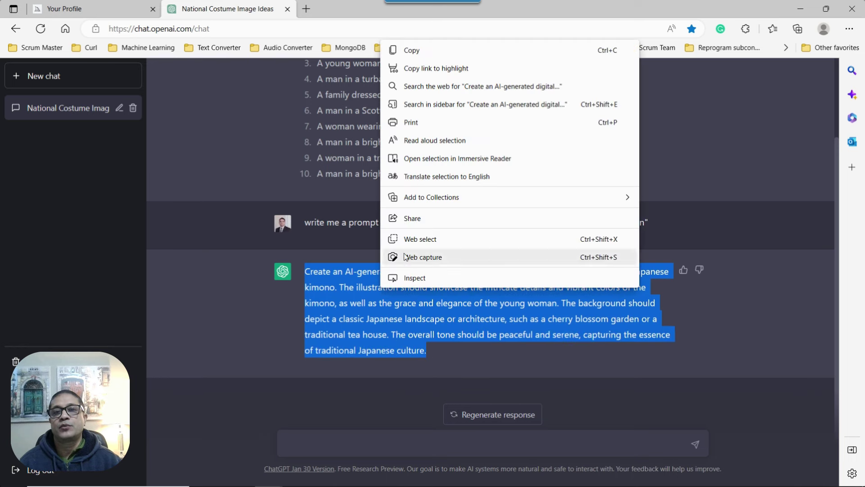
left_click(431, 51)
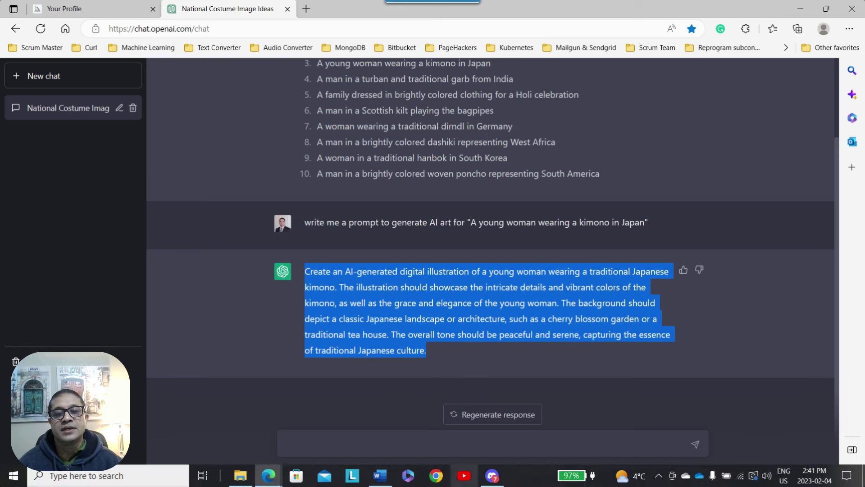
left_click(492, 475)
- Paste the kimono prompt into a Midjourney /imagine request, deleting 'Create an AI-generated digital illustration of'
left_click(278, 463)
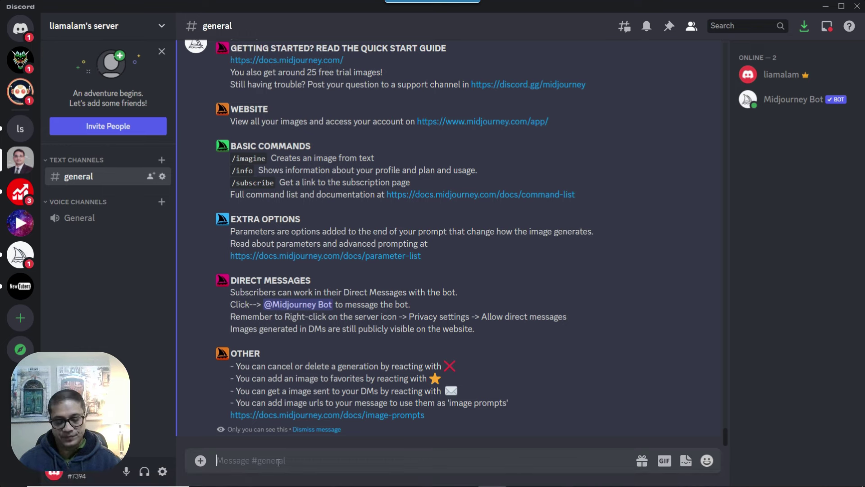
type("/imagine")
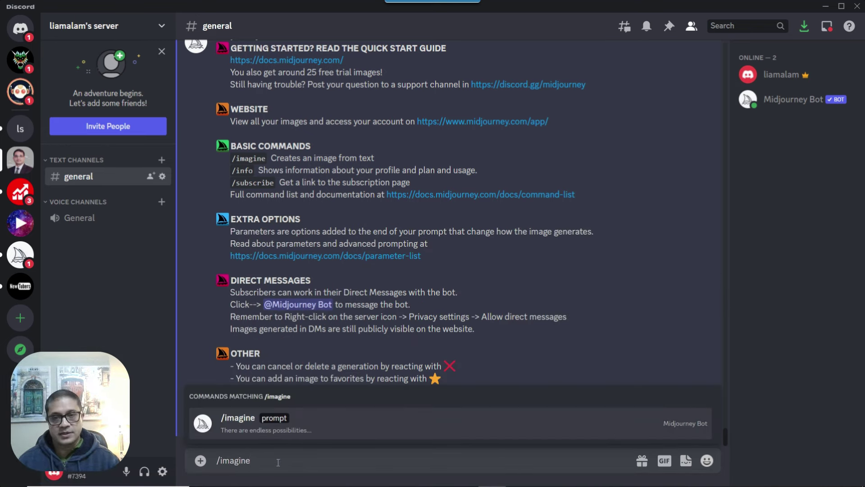
key("Tab")
key("ctrl+v")
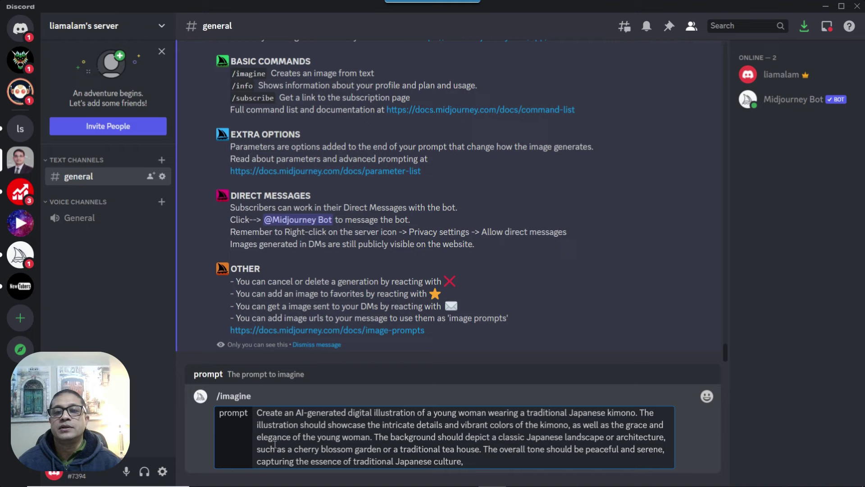
left_click_drag(259, 414, 428, 409)
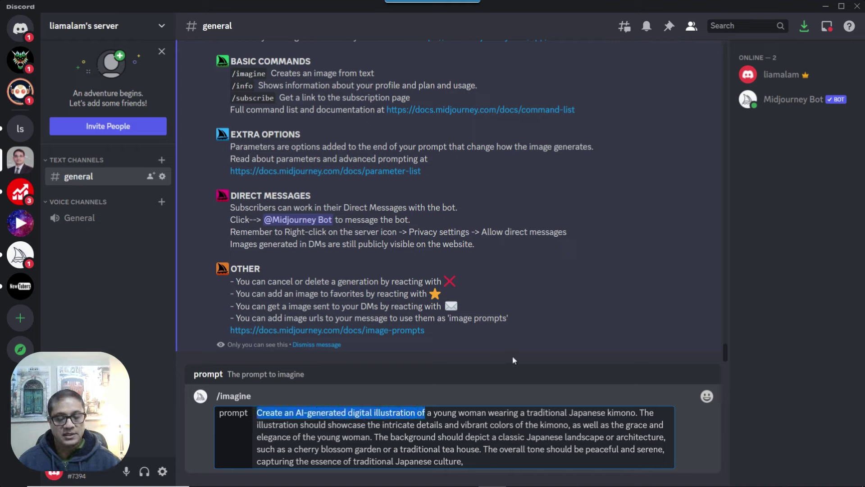
key("BackSpace")
key("Delete")
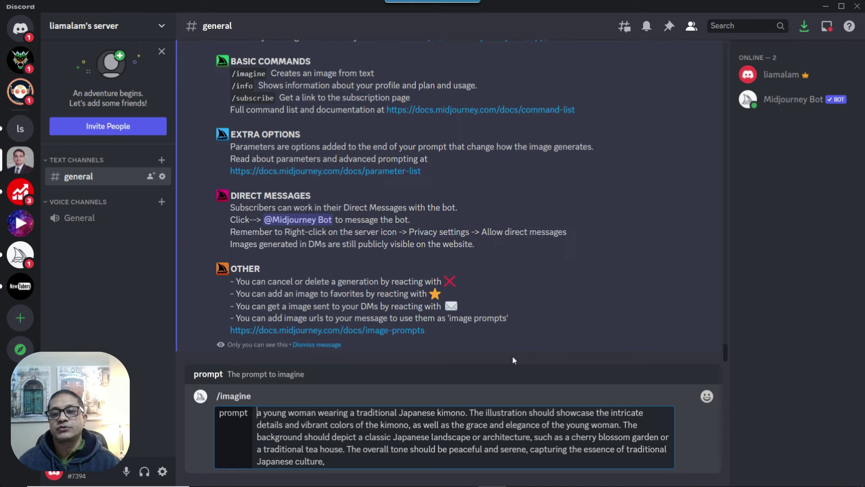
- Append 'octane render, bright colors, vibrant colors, photo realistic, 8k, 4k --ar 16:9' and submit the kimono prompt
mouse_move(310, 470)
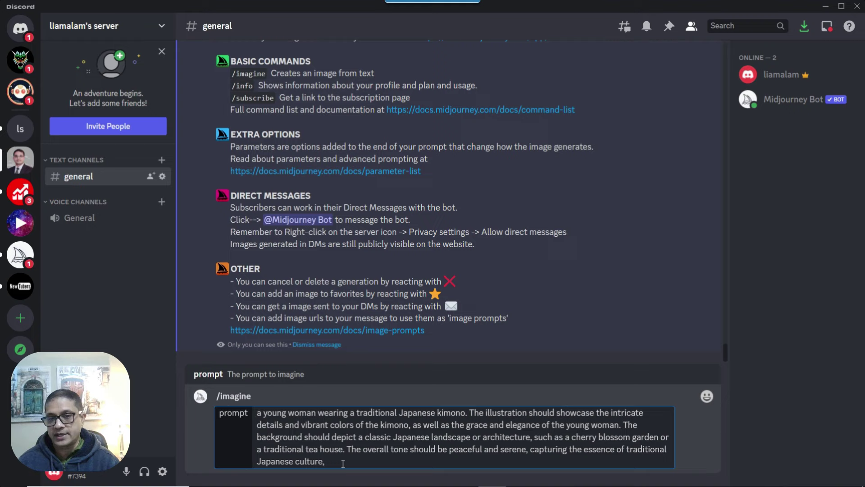
type("o")
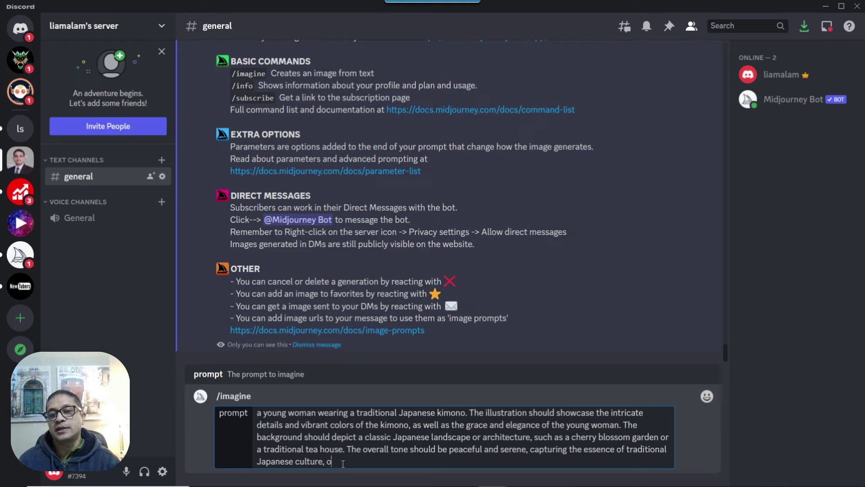
type("ctane render, ")
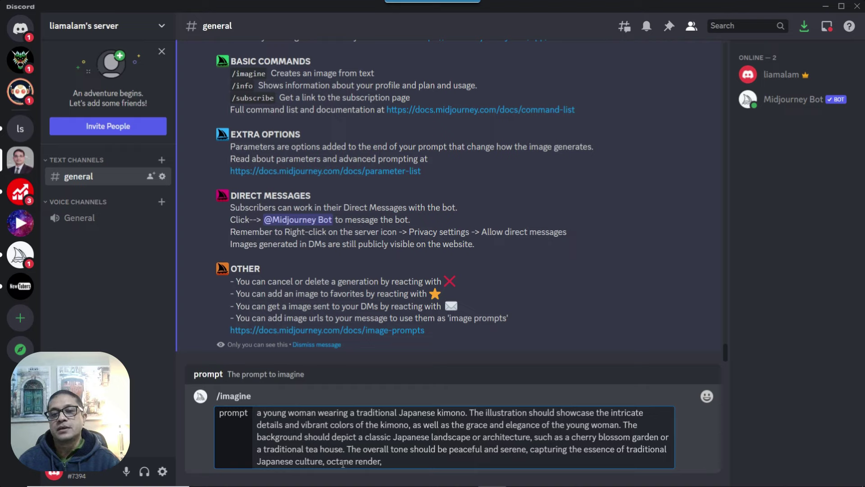
type("b")
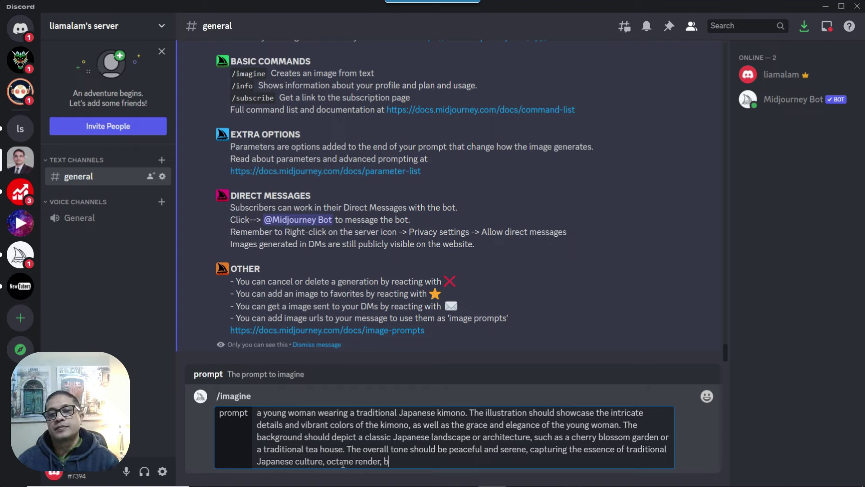
type("right colors,")
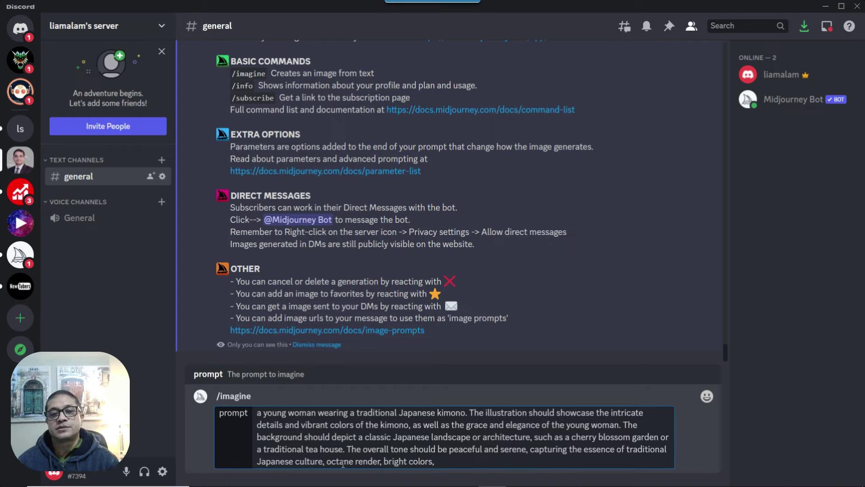
type(" vibrant colors, vibrant")
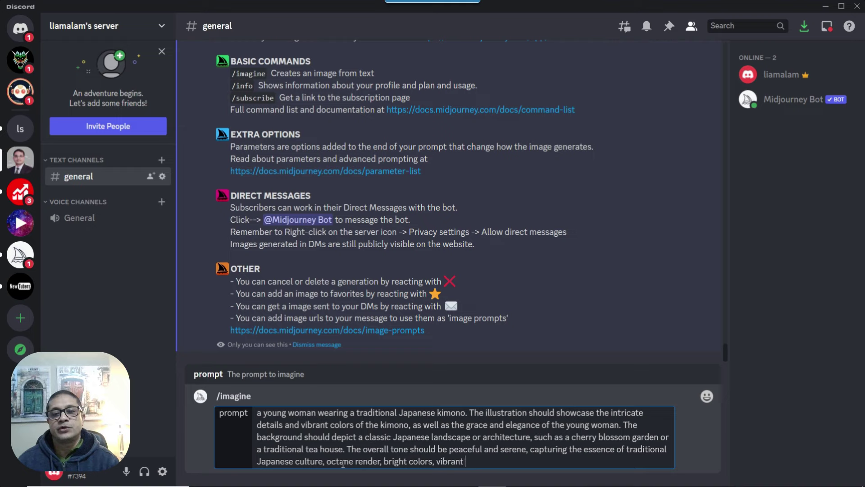
type("colors, p")
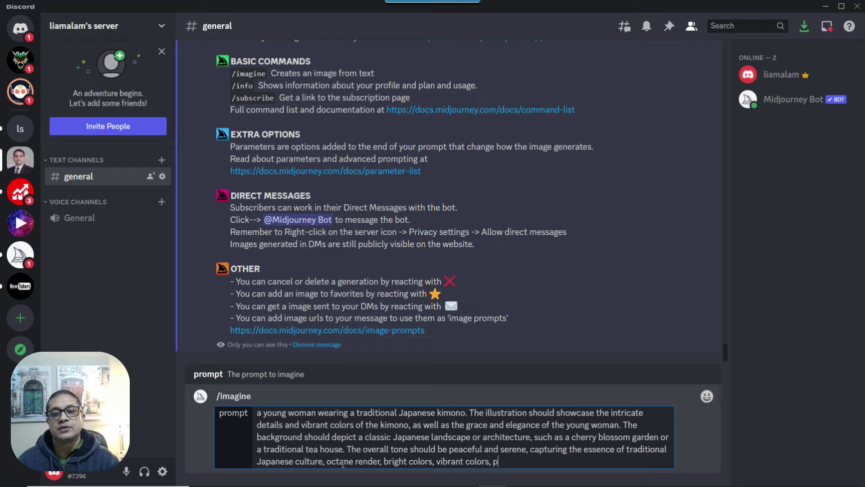
type("hoto realistic")
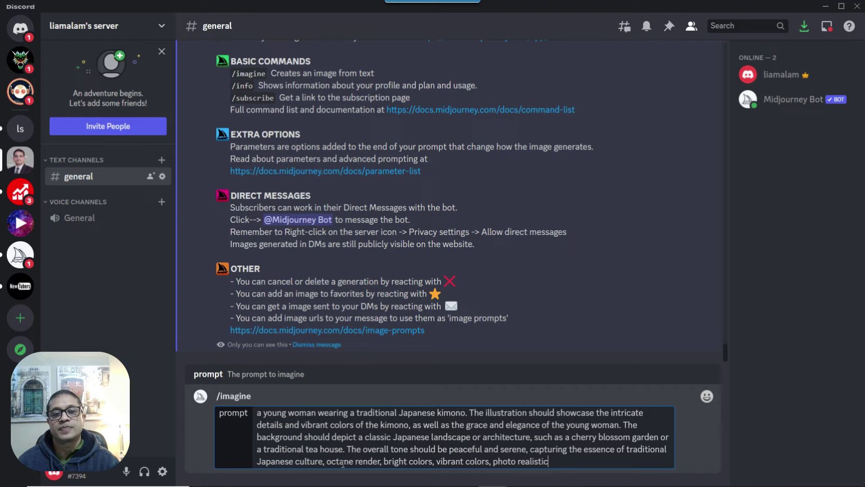
type(", 8")
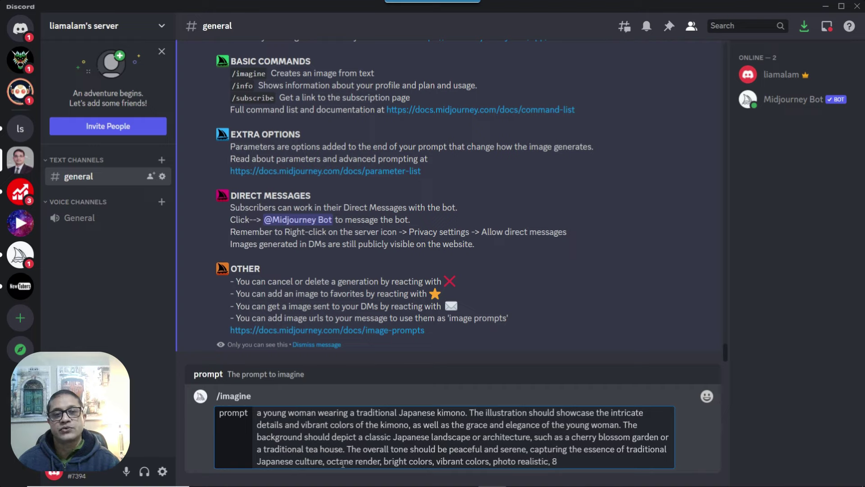
type("k, 4k")
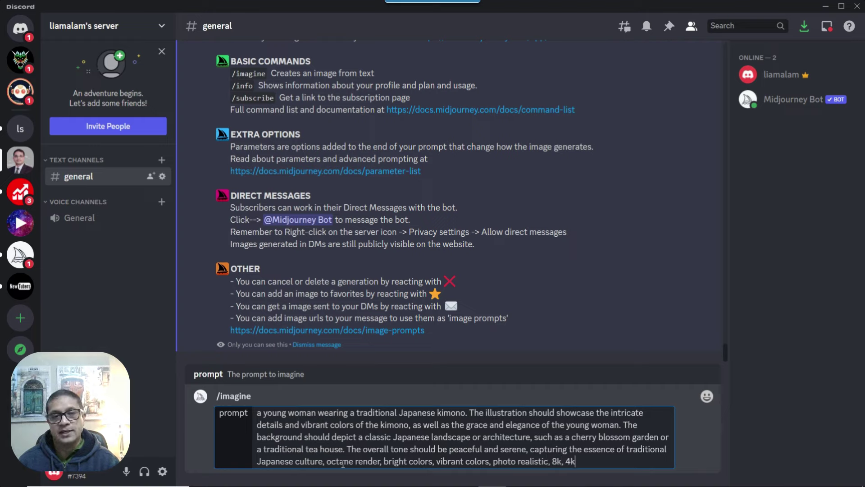
type(" --ar 16")
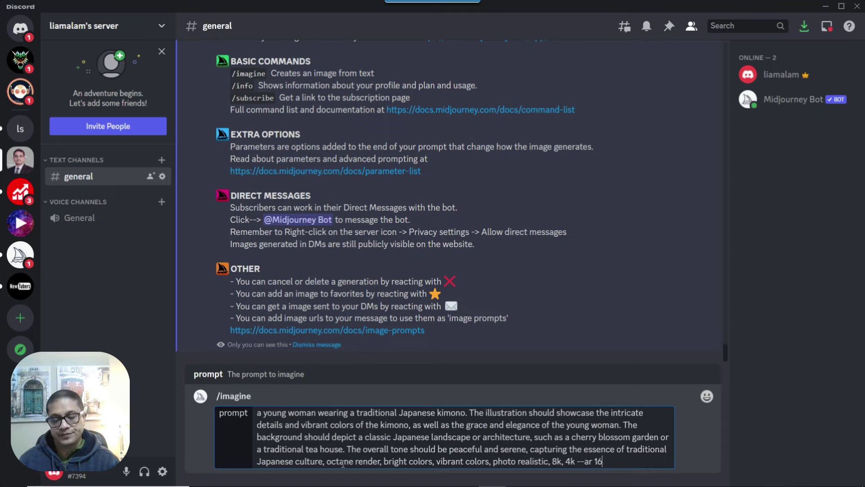
type(":9")
key("Return")
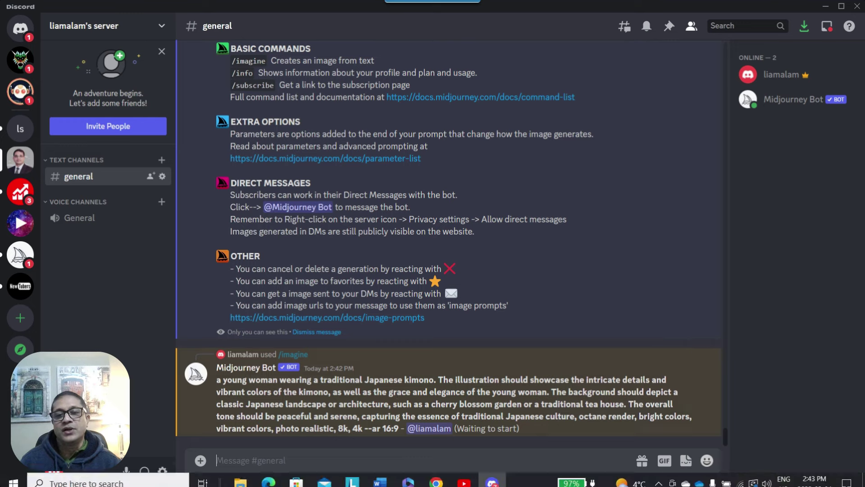
mouse_move(255, 483)
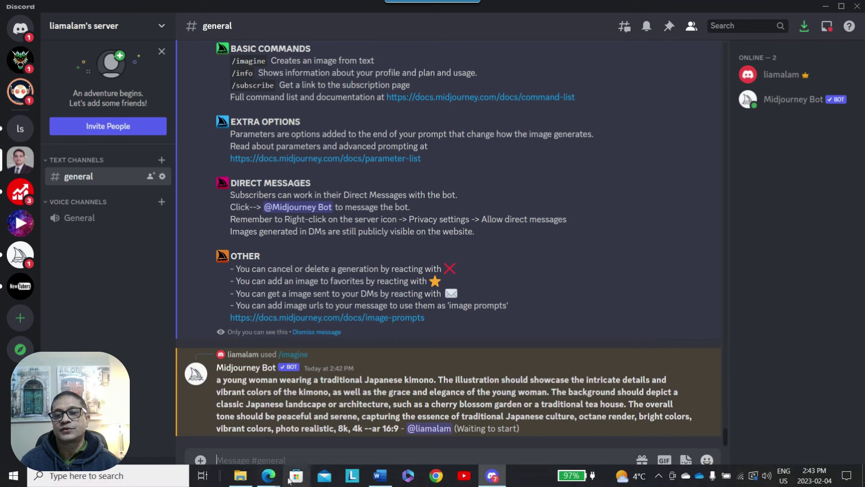
- Start a new ChatGPT message with the copied 'write me a prompt to generate AI art for' and an opening quote
left_click(177, 446)
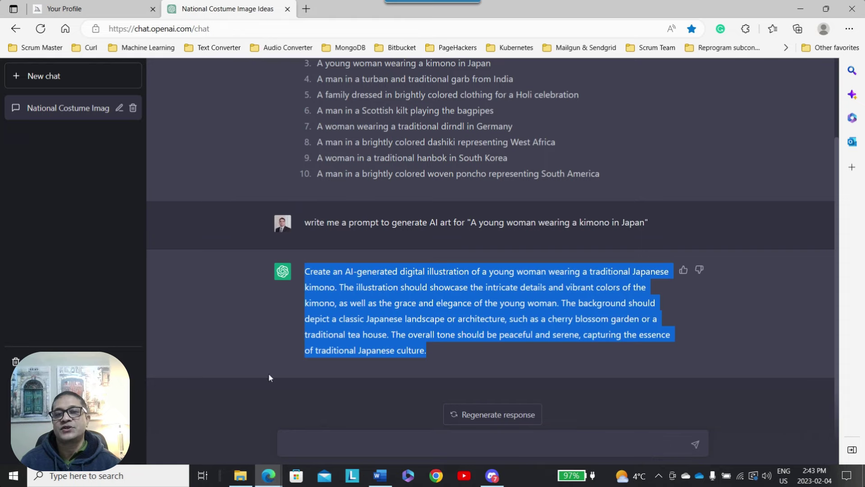
left_click(250, 343)
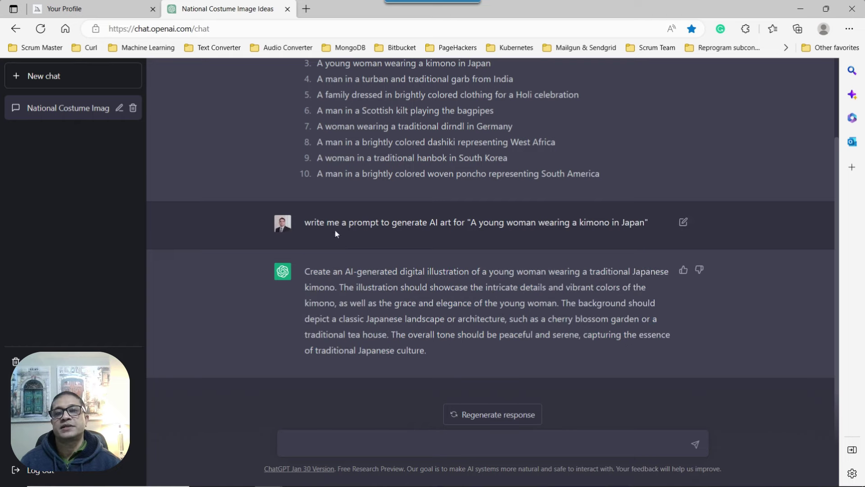
left_click_drag(305, 225, 469, 223)
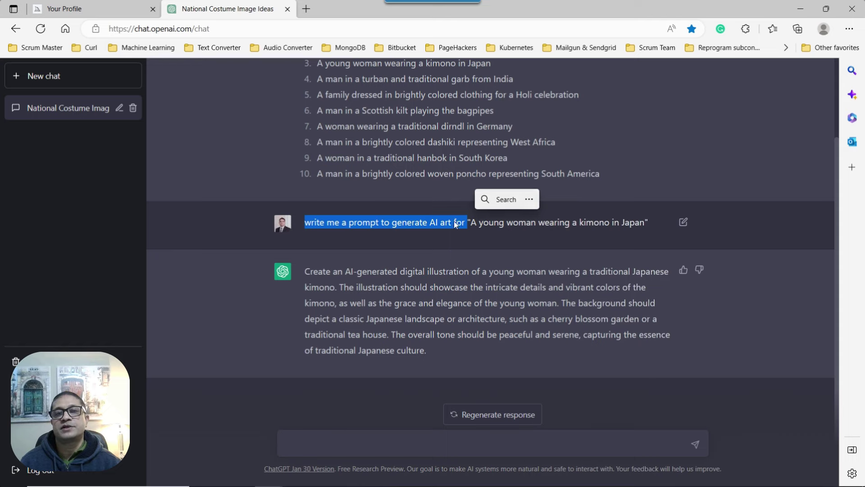
right_click(453, 221)
left_click(486, 230)
left_click(356, 455)
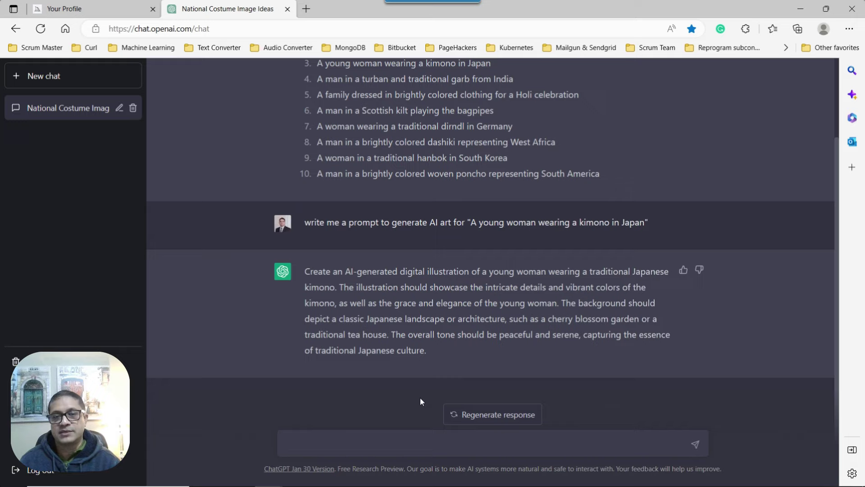
key("ctrl+v")
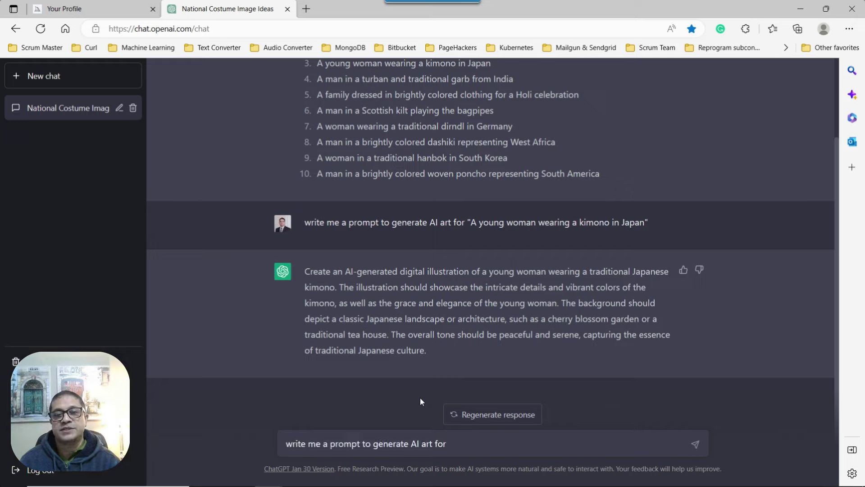
type("\"")
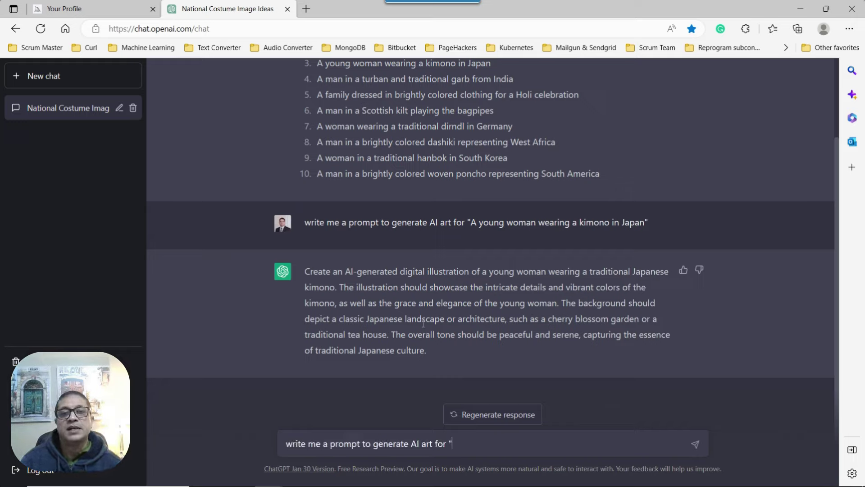
- Add idea 4, 'A man in a turban and traditional garb from India', close the quote and send
scroll(439, 277, "up", 2)
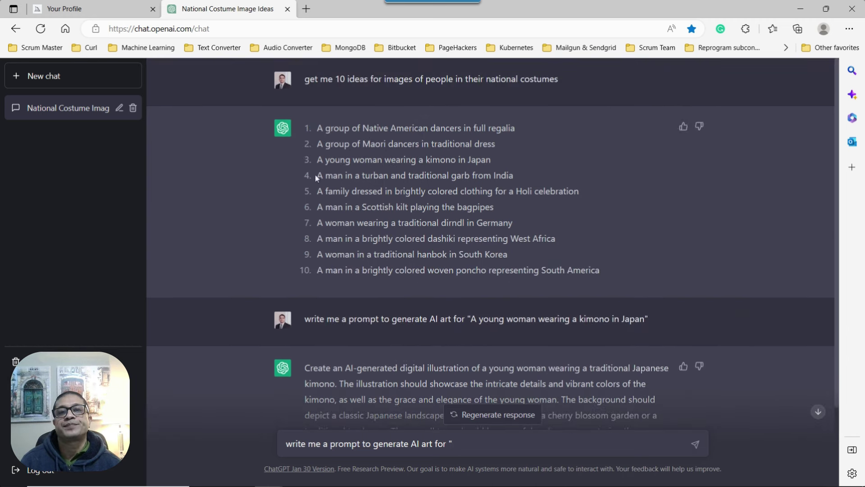
left_click_drag(319, 175, 513, 175)
right_click(506, 179)
left_click(534, 188)
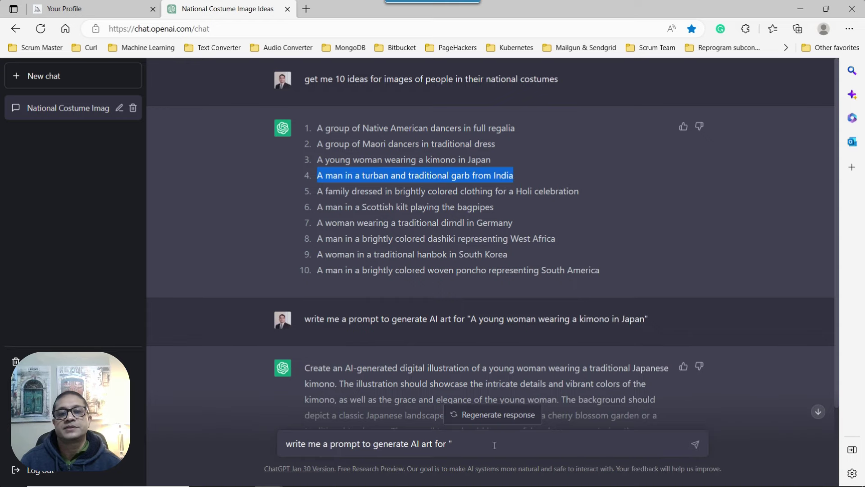
left_click(473, 448)
key("ctrl+v")
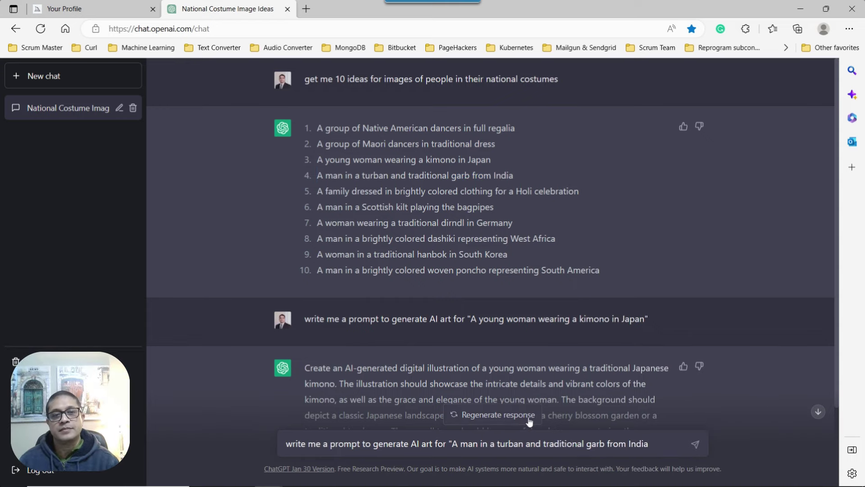
type("\"")
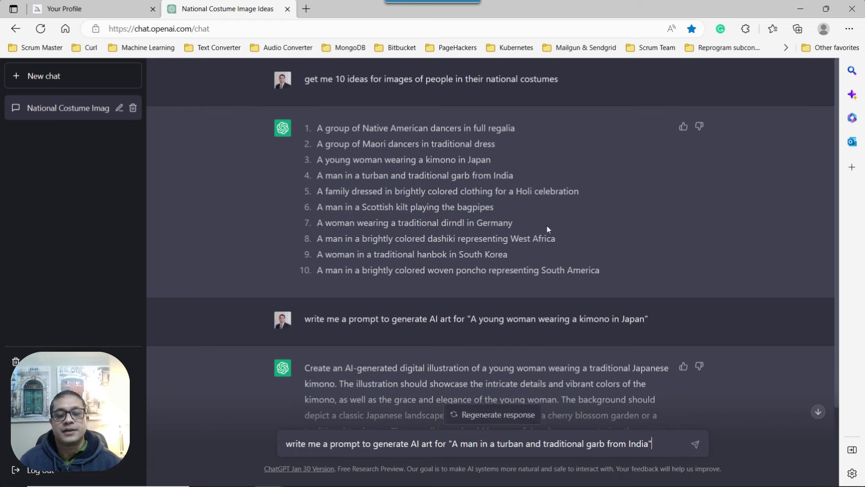
key("Return")
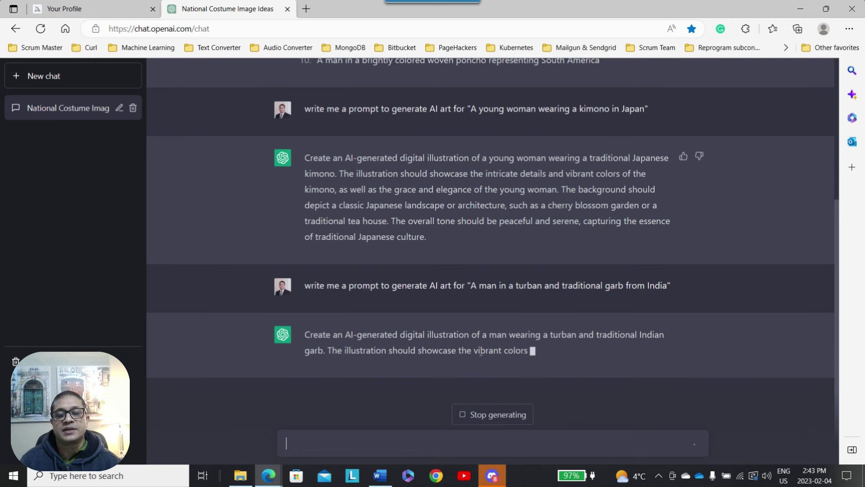
- Preview the finished kimono grid full size, then queue the U3 upscale of image #3
key("alt+Tab")
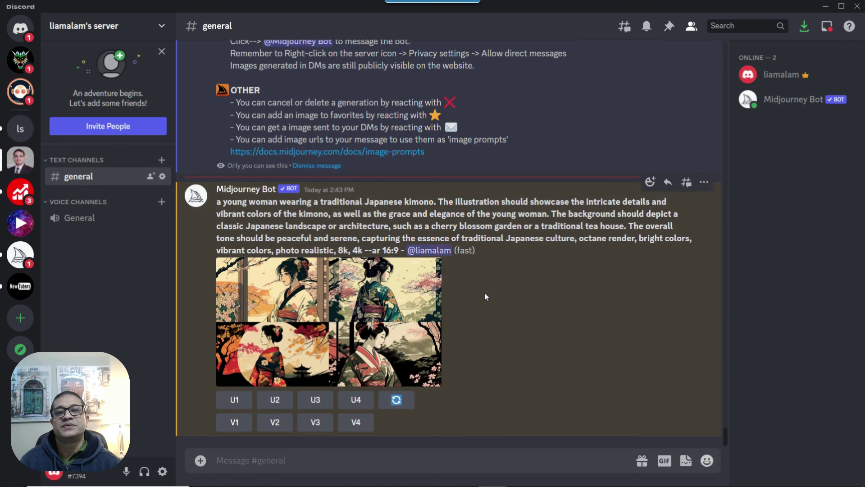
left_click(333, 322)
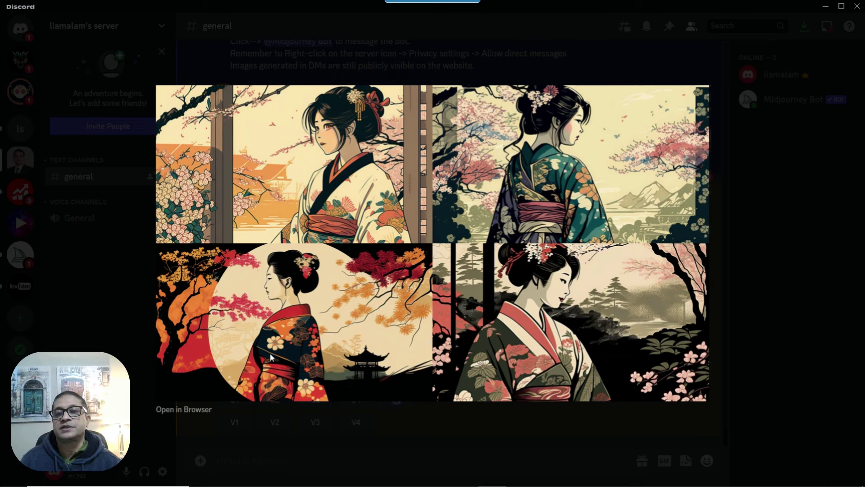
left_click(743, 329)
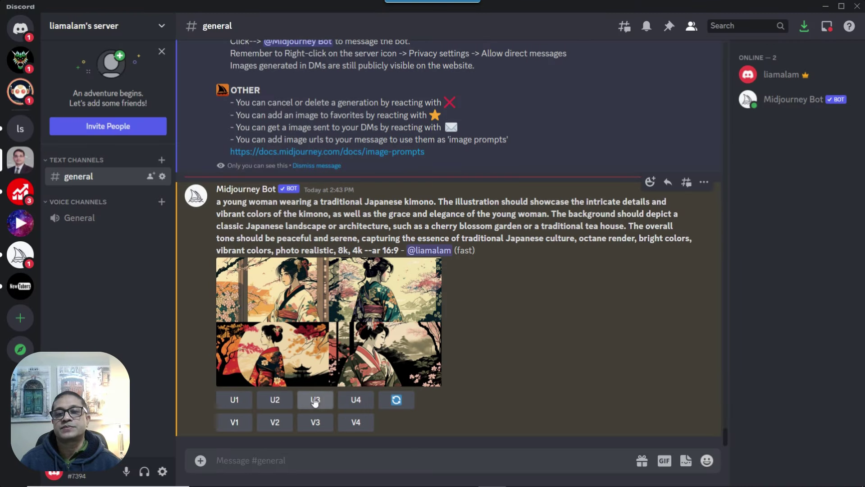
left_click(315, 399)
mouse_move(424, 482)
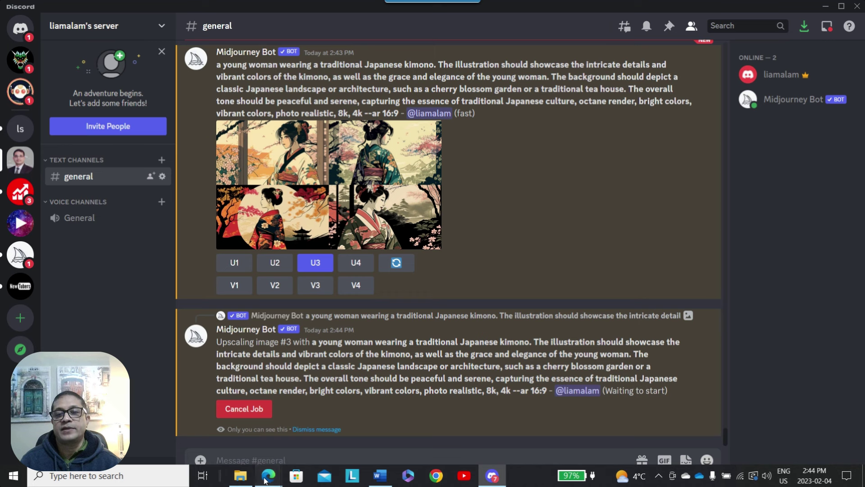
- Copy ChatGPT's complete turban-and-Indian-garb AI-art prompt answer
mouse_move(269, 476)
left_click(177, 441)
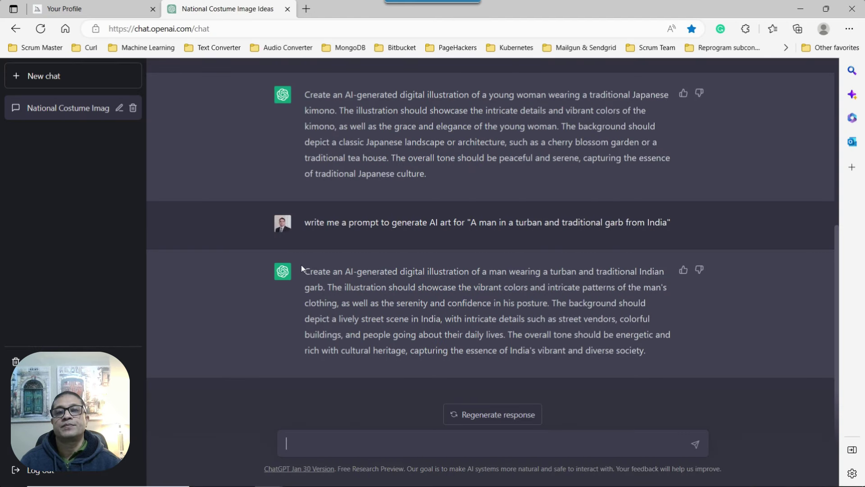
left_click_drag(305, 271, 630, 348)
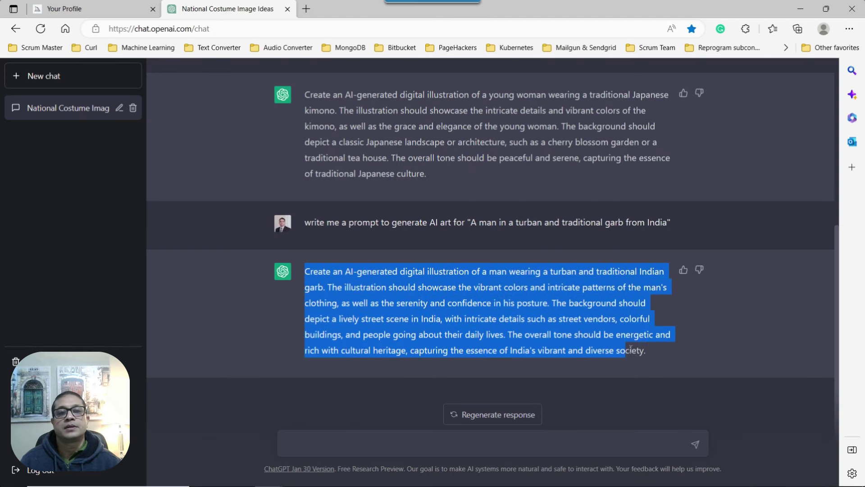
right_click(523, 325)
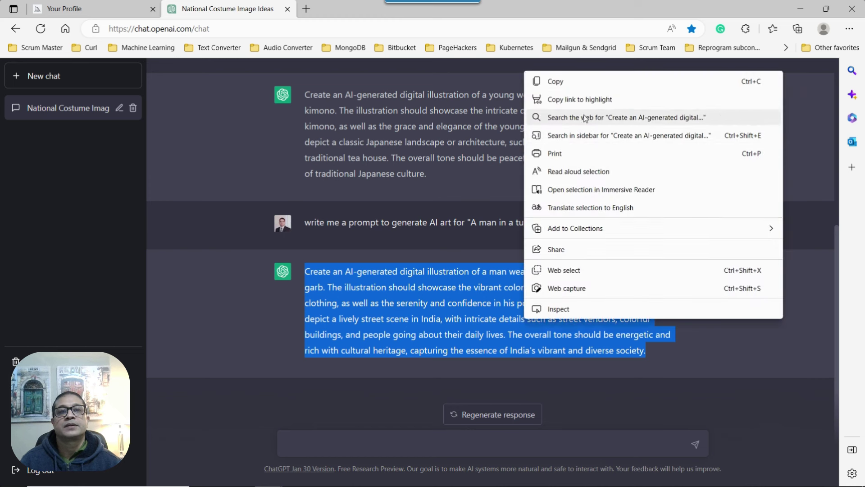
left_click(578, 80)
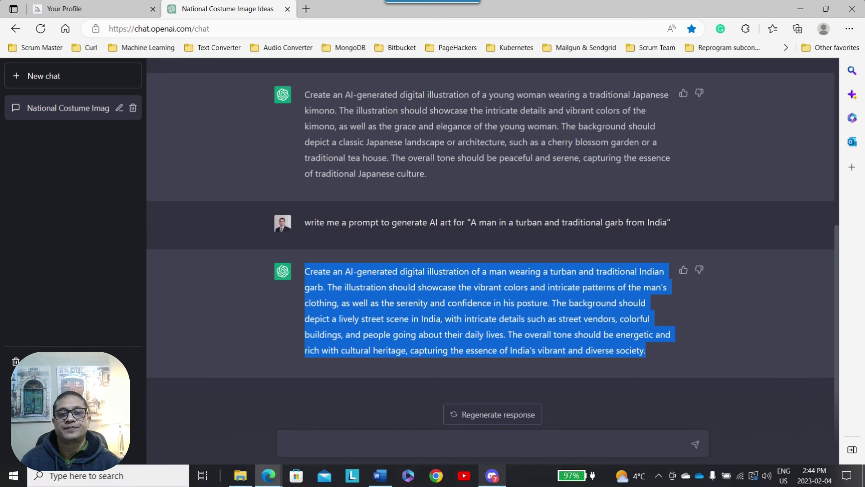
- Paste the turban prompt into a new /imagine request, replacing its final period with a comma
left_click(491, 476)
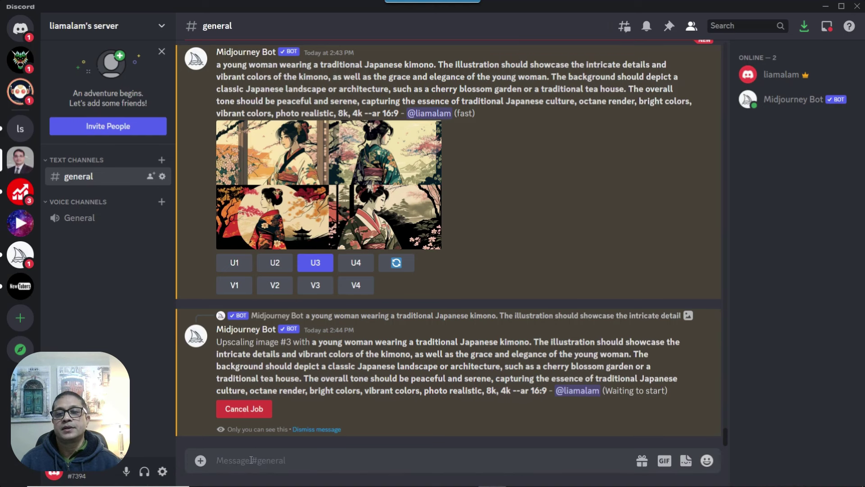
type("/imagine")
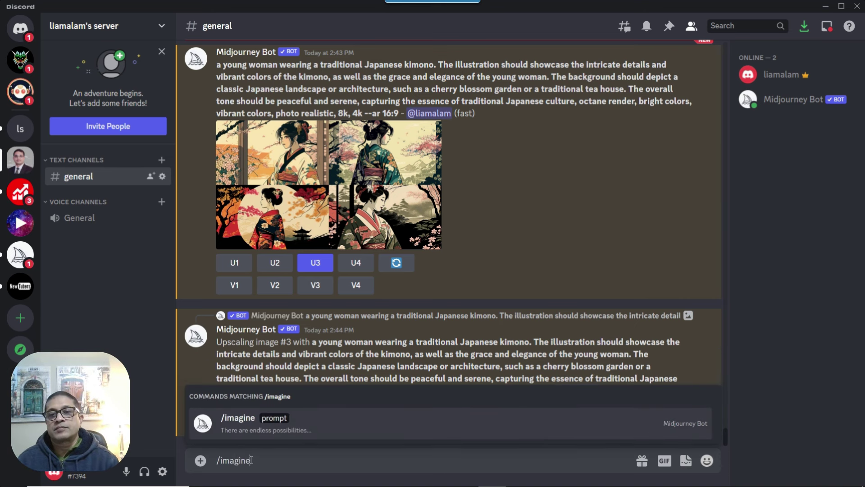
key("Tab")
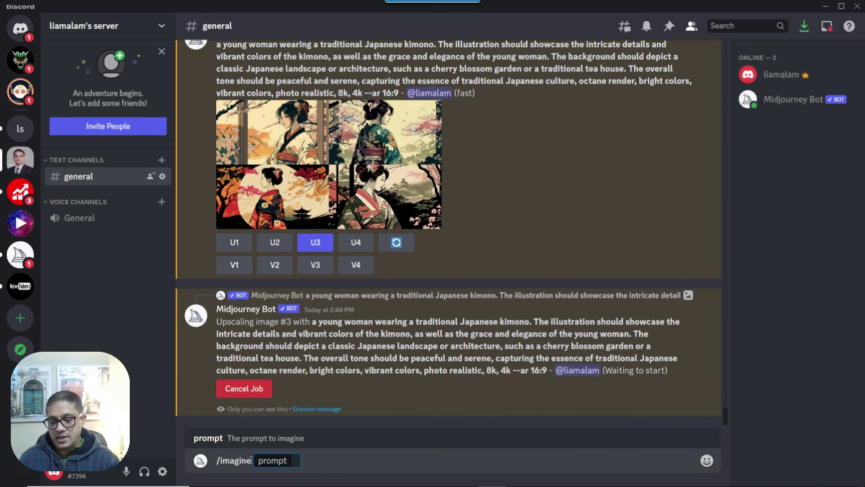
key("ctrl+v")
key("BackSpace")
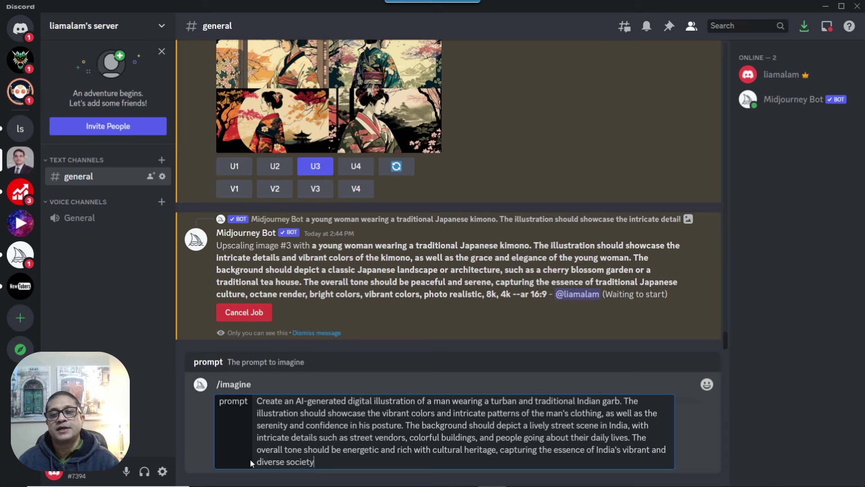
type(",")
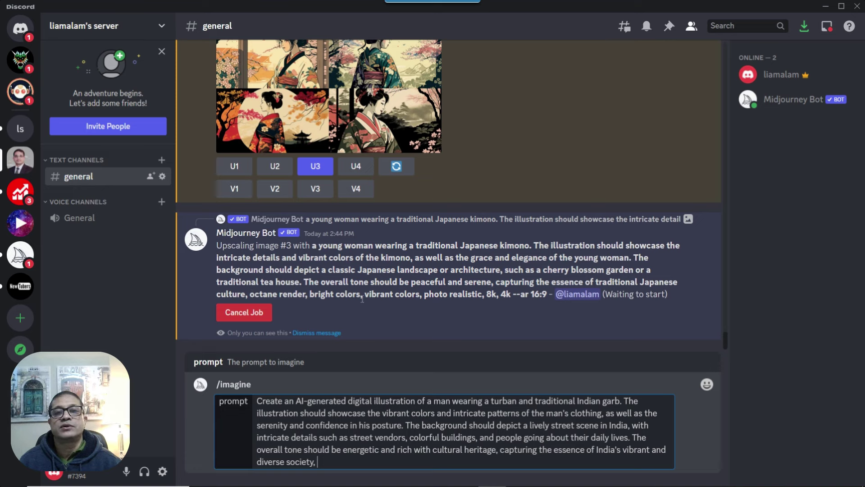
- Append the kimono message's style keywords, 'octane render … --ar 16:9', to the turban prompt
left_click_drag(251, 294, 547, 290)
right_click(539, 295)
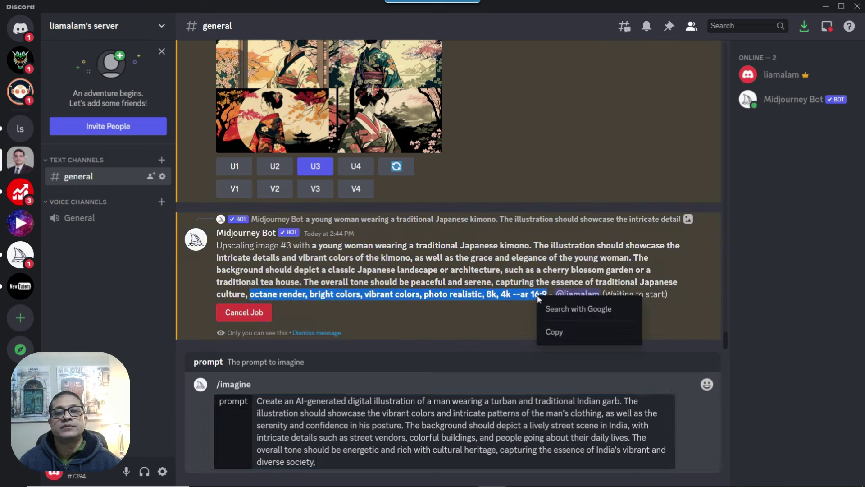
left_click(554, 332)
left_click(335, 462)
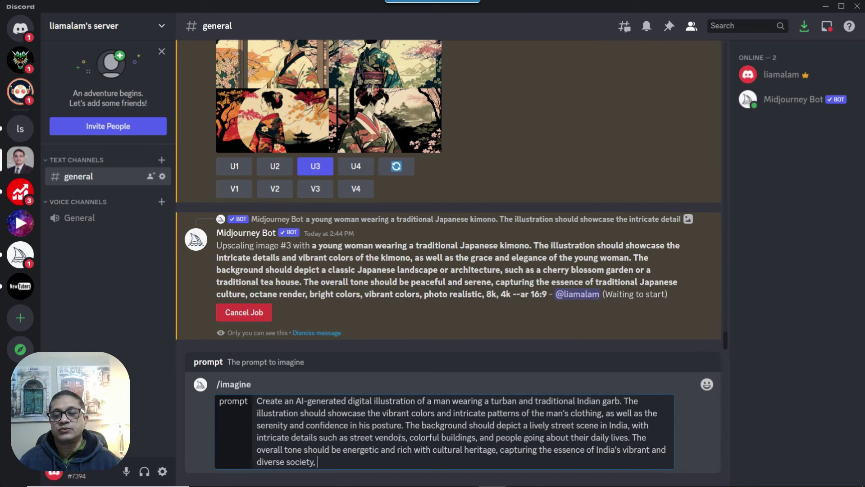
key("ctrl+v")
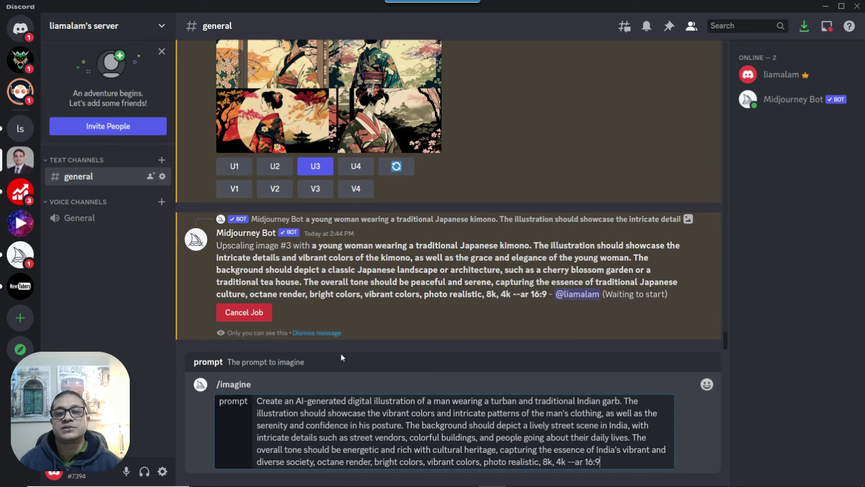
- Delete the opening 'Create an AI-generated digital illustration of' and submit the turban prompt
left_click_drag(426, 402, 260, 385)
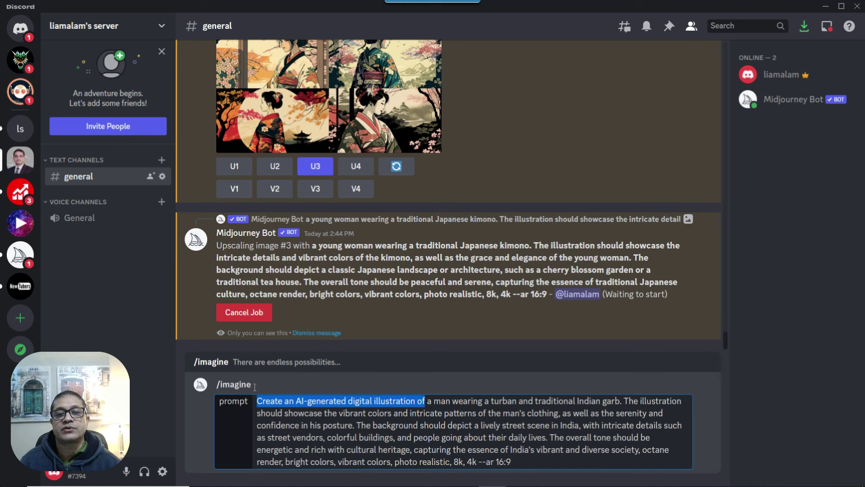
key("BackSpace")
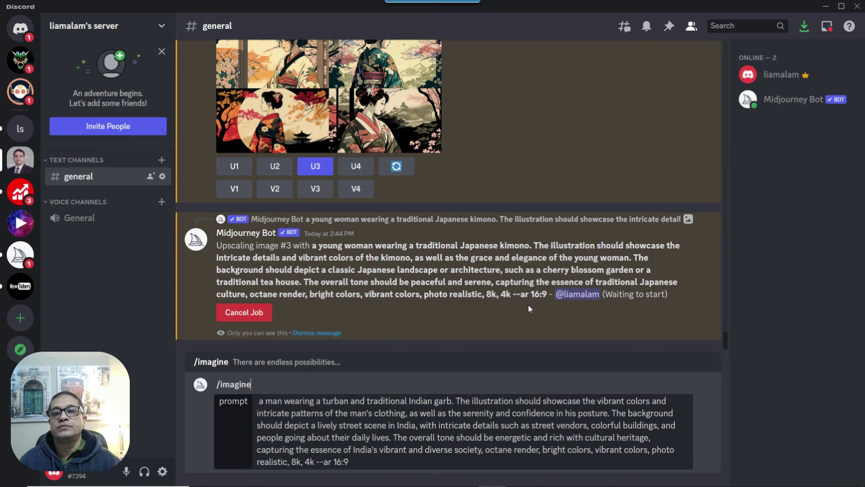
left_click(257, 402)
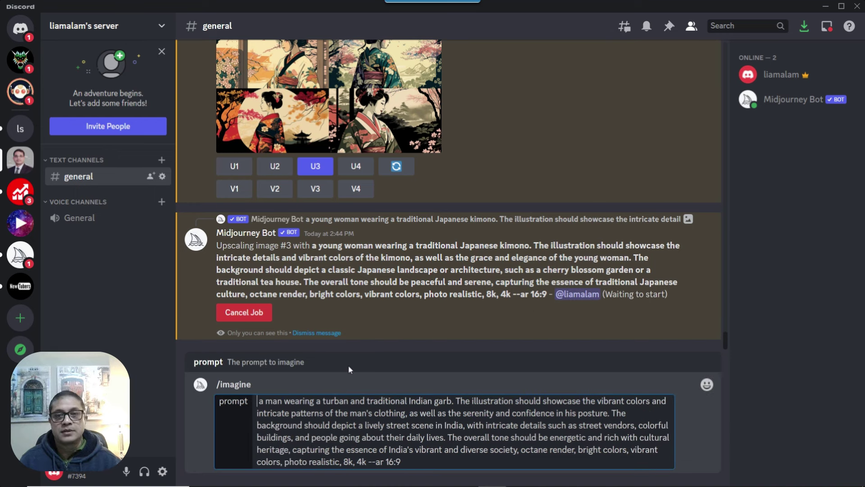
key("Delete")
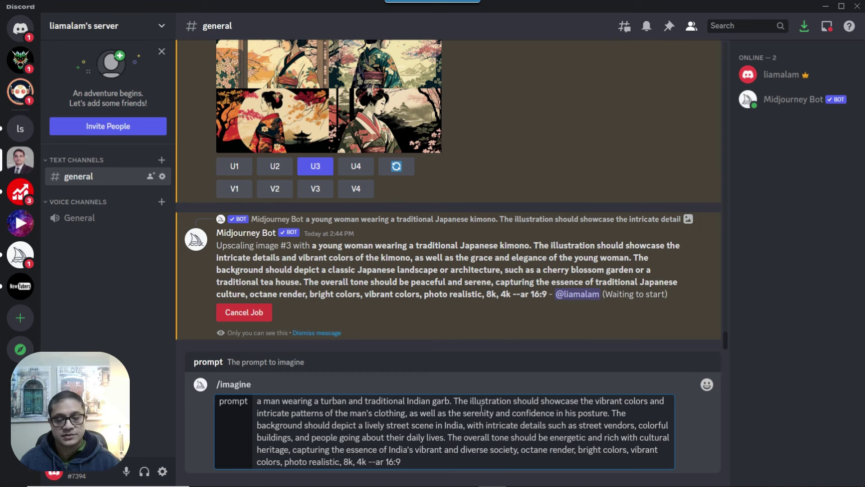
key("Return")
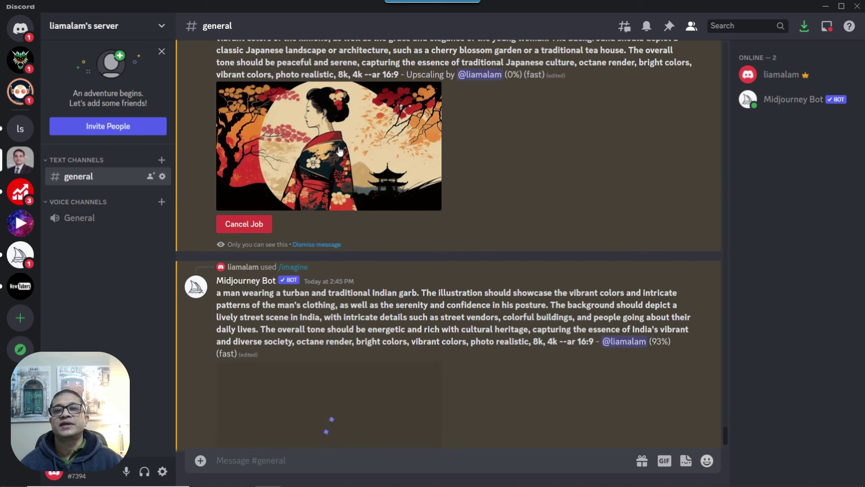
- View the upscaled kimono image and the four-image turban grid at full size
left_click(320, 149)
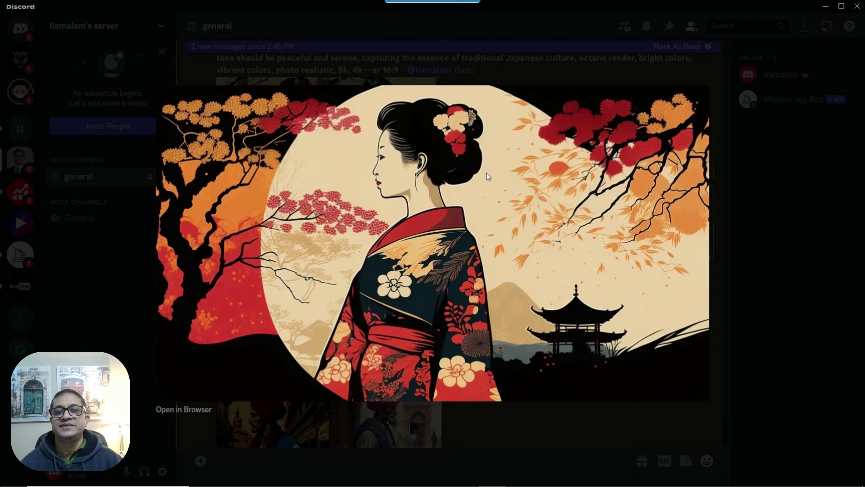
left_click(740, 243)
scroll(537, 293, "down", 2)
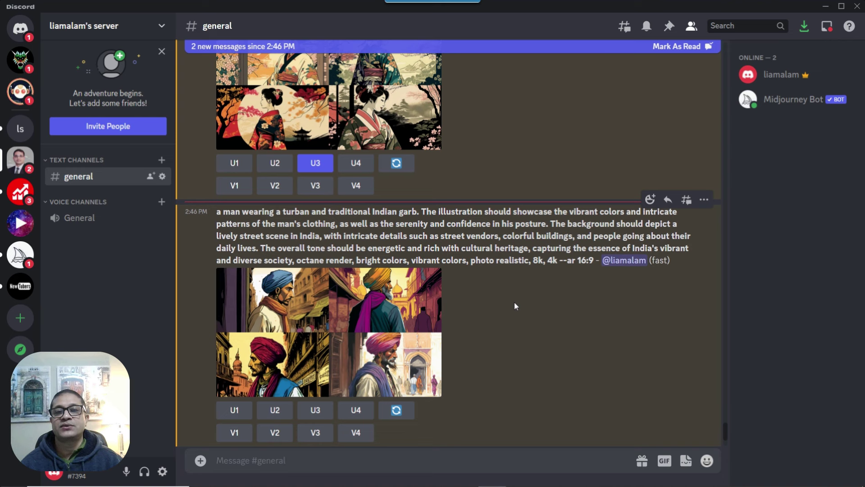
left_click(323, 337)
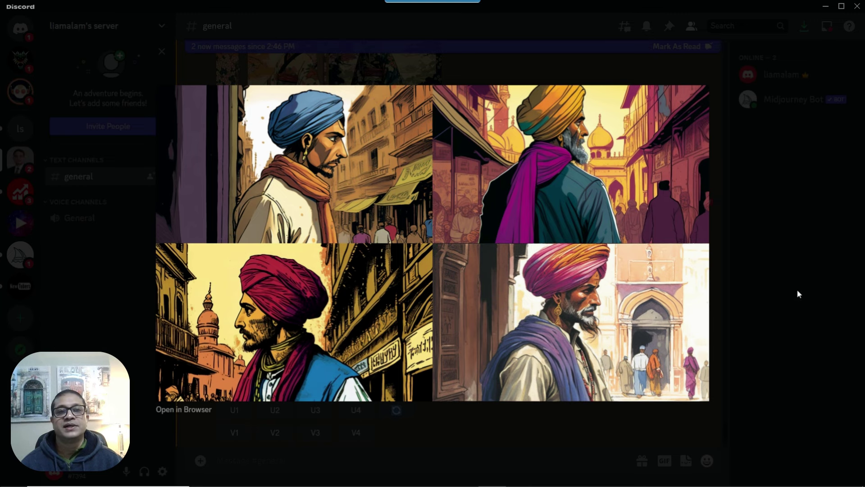
left_click(760, 254)
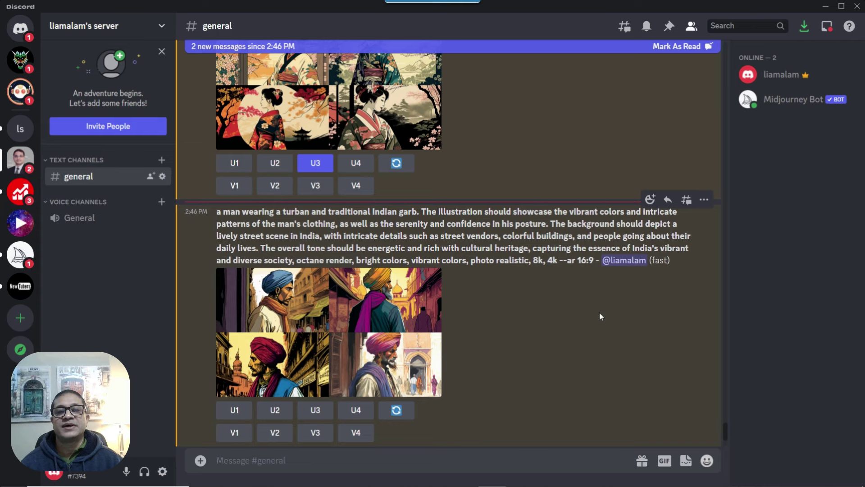